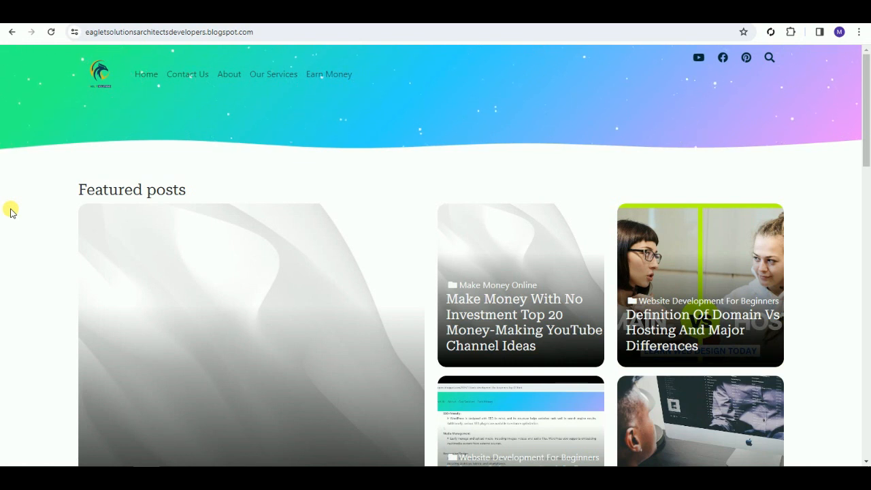
Step: Look through the blog's home page, from the featured posts down to the latest news section
scroll(11, 213, down, 6)
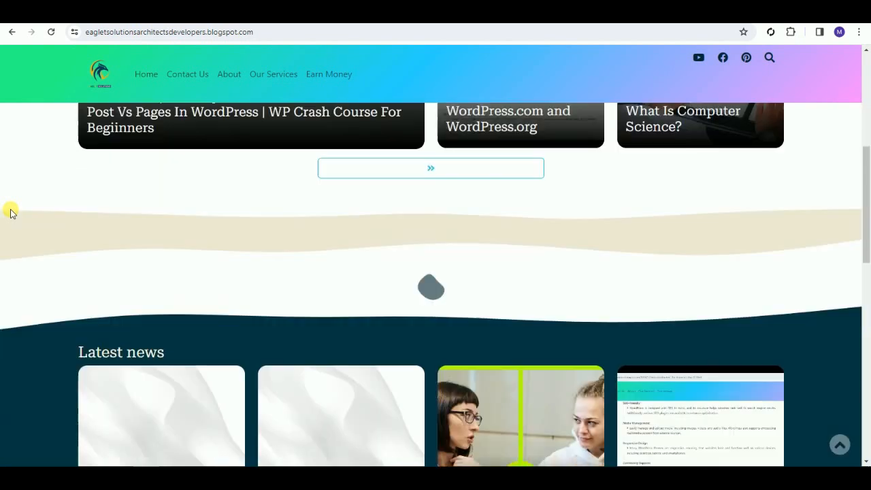
scroll(11, 212, down, 1)
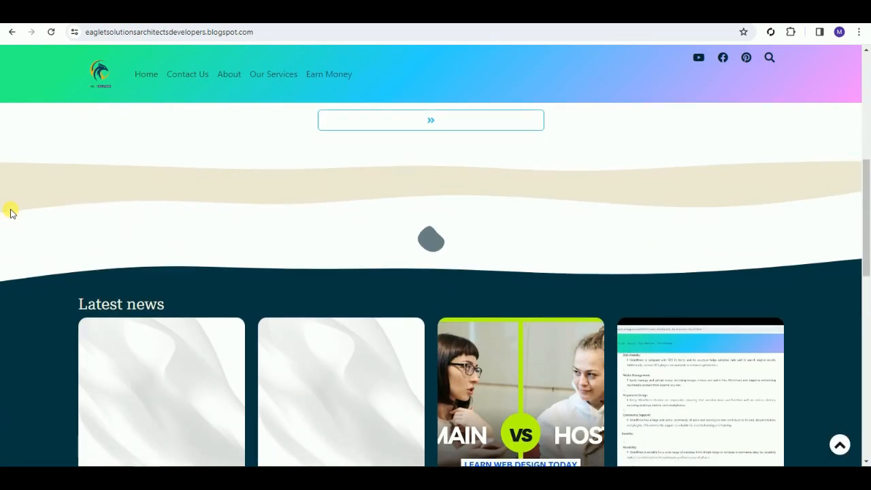
scroll(10, 211, down, 2)
scroll(18, 216, up, 10)
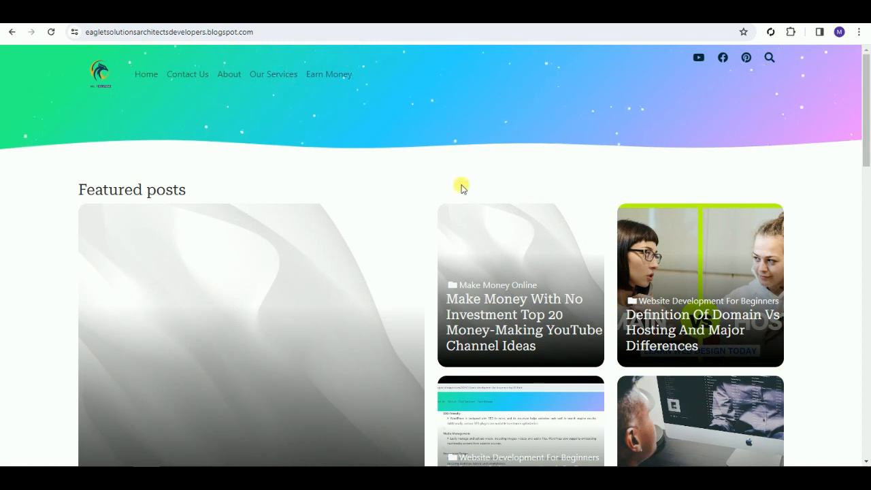
scroll(24, 289, down, 2)
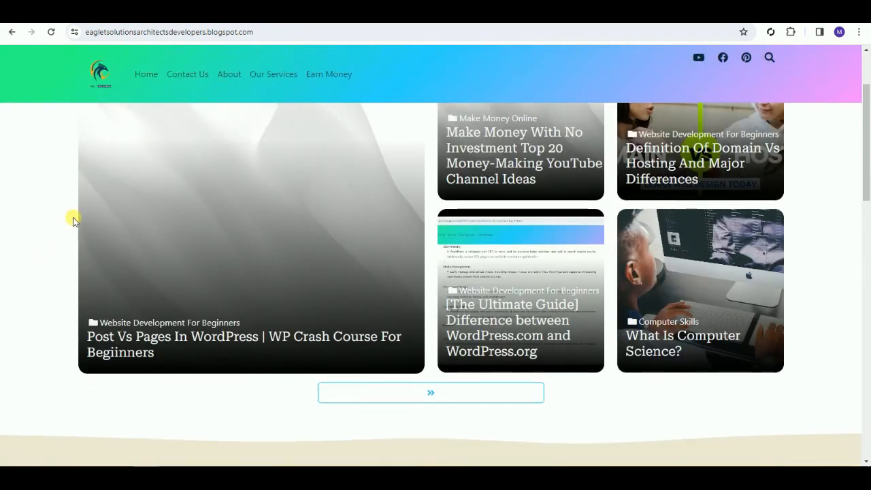
scroll(68, 221, up, 3)
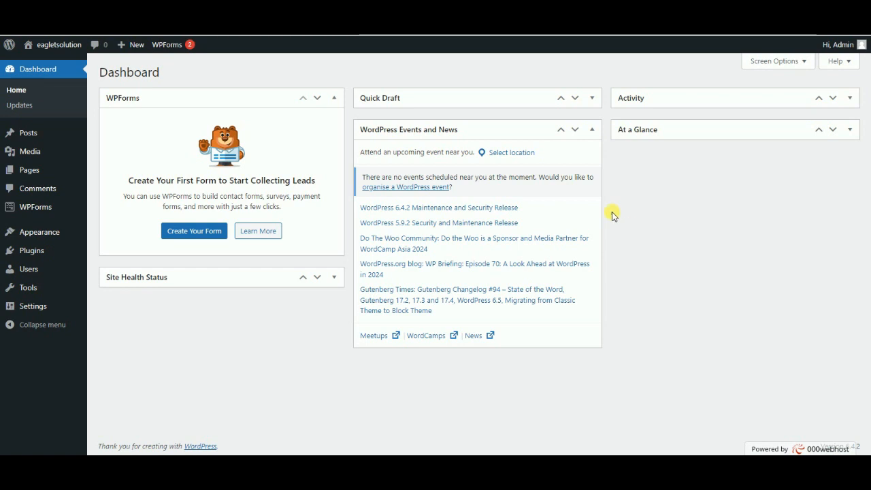
Step: Collapse the WordPress Events and News and WPForms boxes on the dashboard, and open the list of all posts
click(592, 129)
click(334, 99)
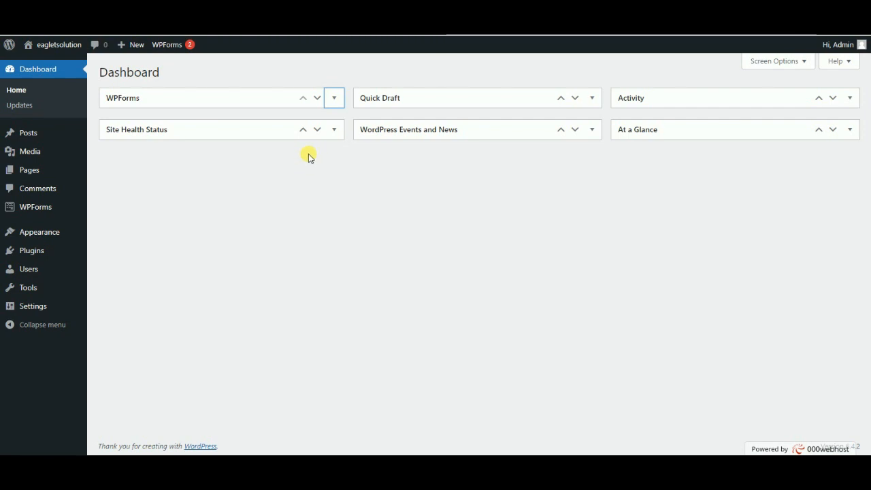
mouse_move(47, 137)
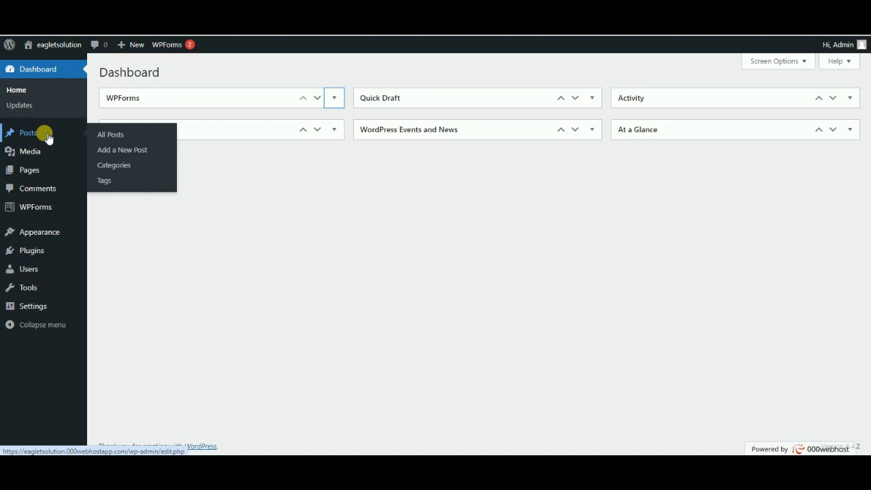
mouse_move(132, 49)
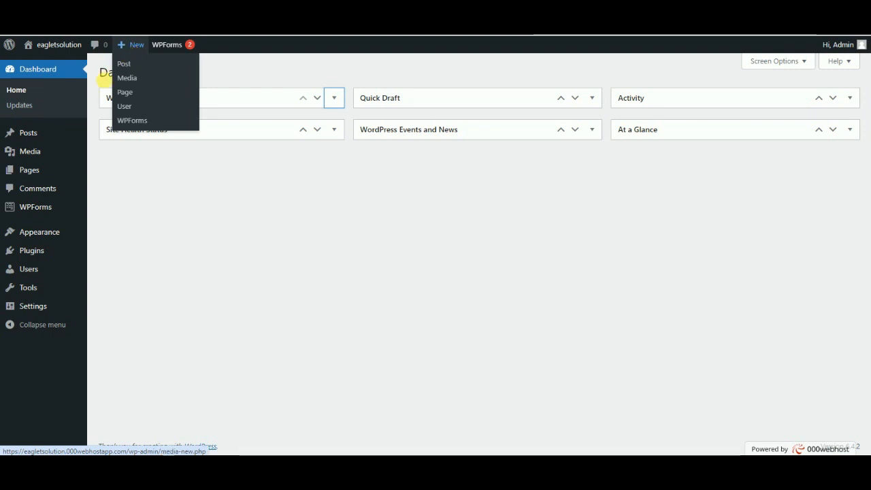
click(60, 140)
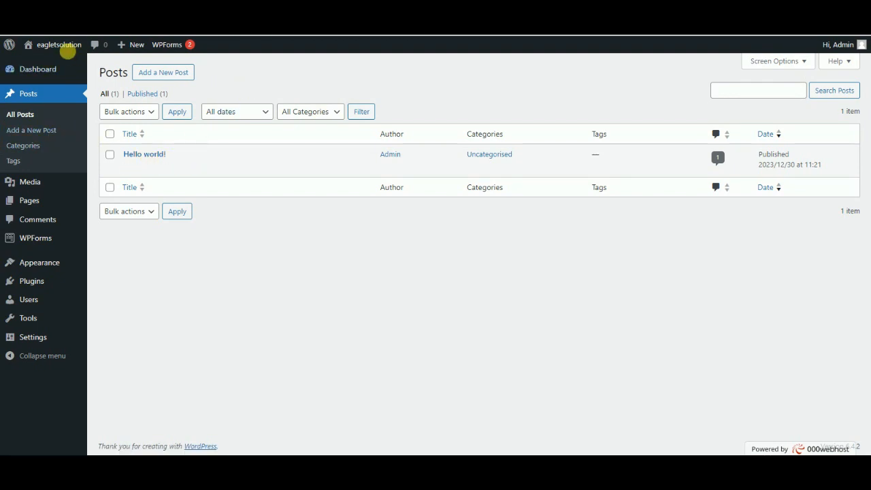
Step: Open the live site in a new browser tab and examine how its published post is displayed
mouse_move(60, 47)
right_click(59, 63)
click(86, 72)
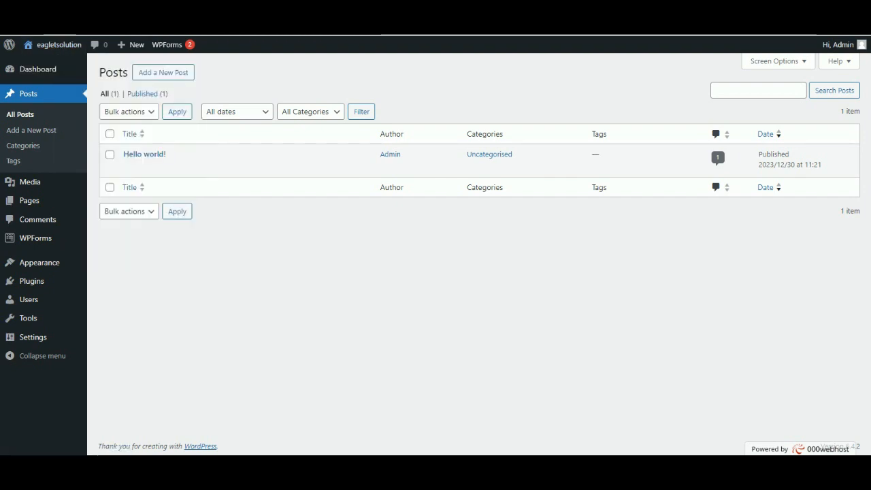
key(ctrl+Tab)
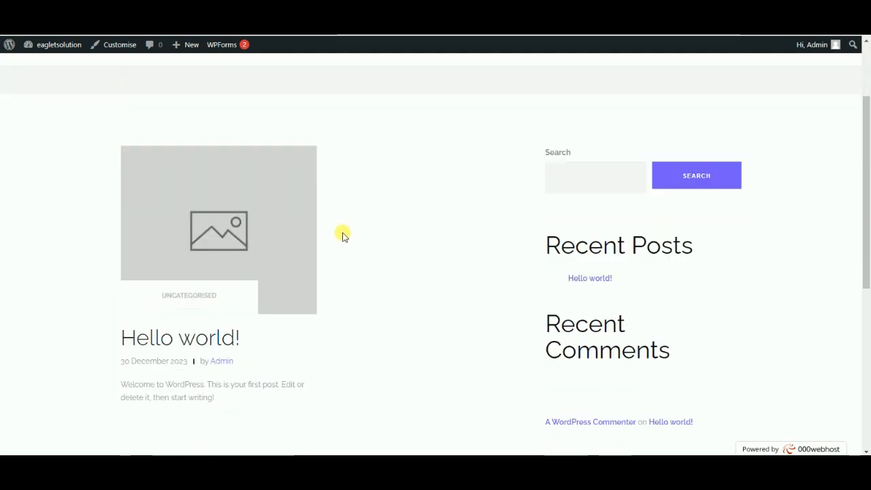
scroll(342, 233, down, 5)
scroll(343, 236, up, 2)
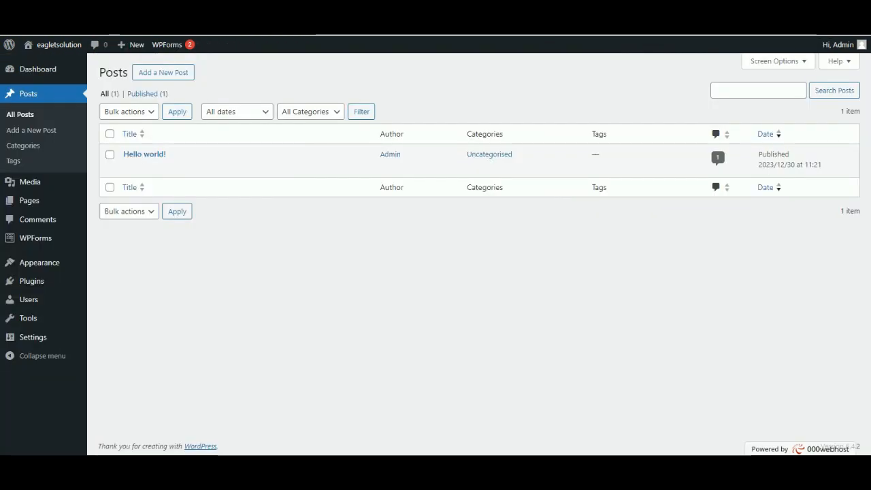
Step: Add a new post from the posts list
mouse_move(194, 144)
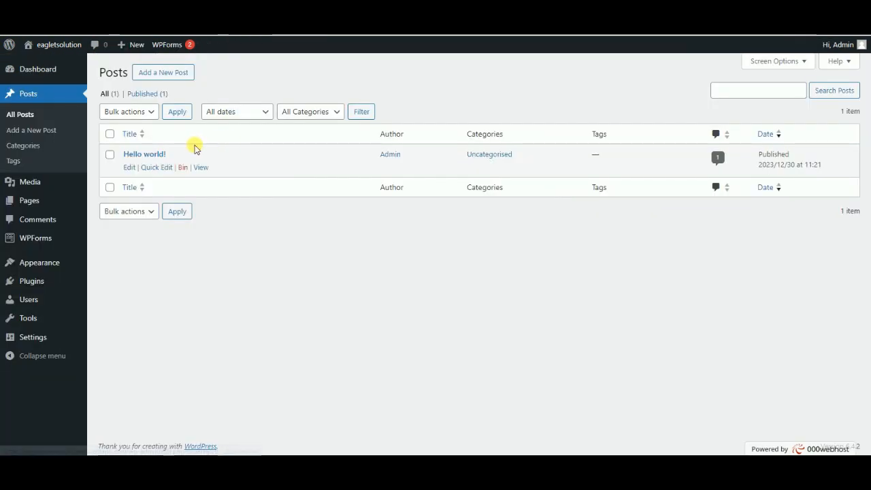
click(139, 168)
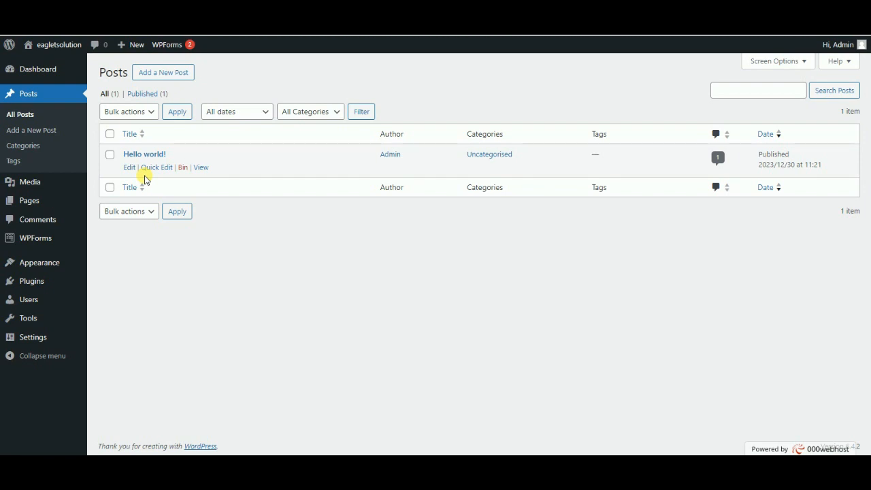
click(151, 80)
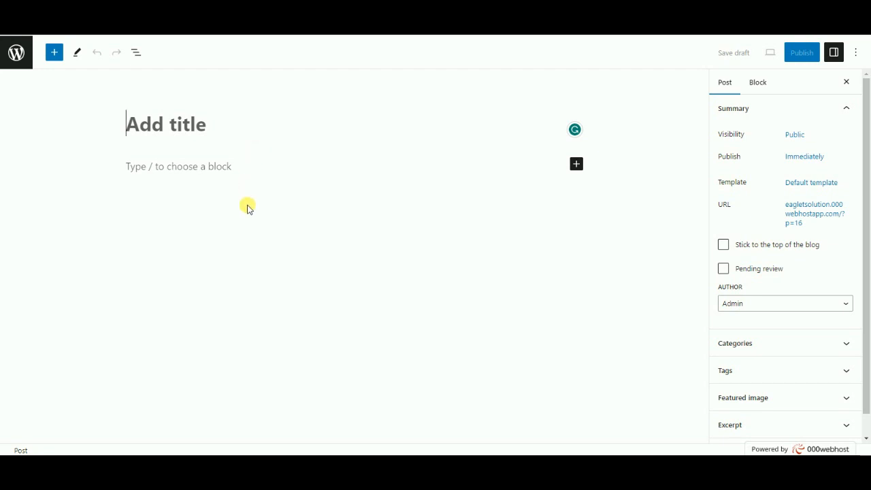
Step: Copy the heading "What is Lorem Ipsum?" from the Word document and paste it as the new post's title
mouse_move(200, 474)
click(200, 416)
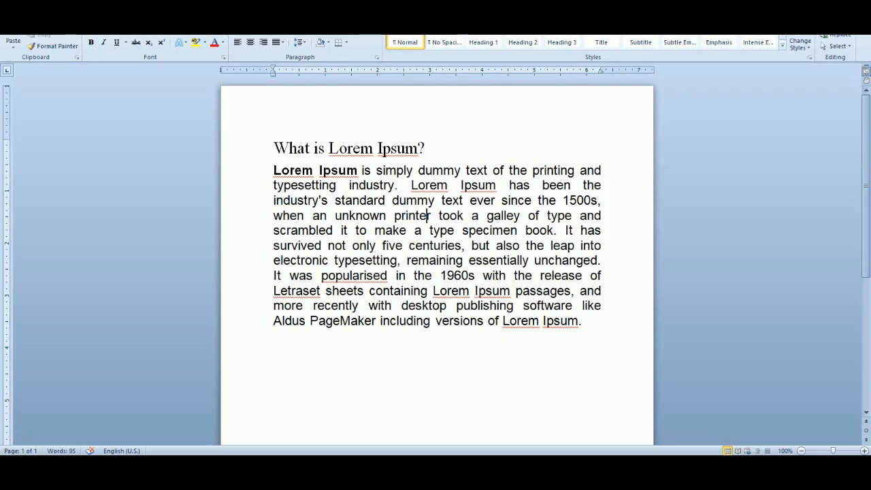
double_click(342, 150)
triple_click(342, 151)
key(ctrl+c)
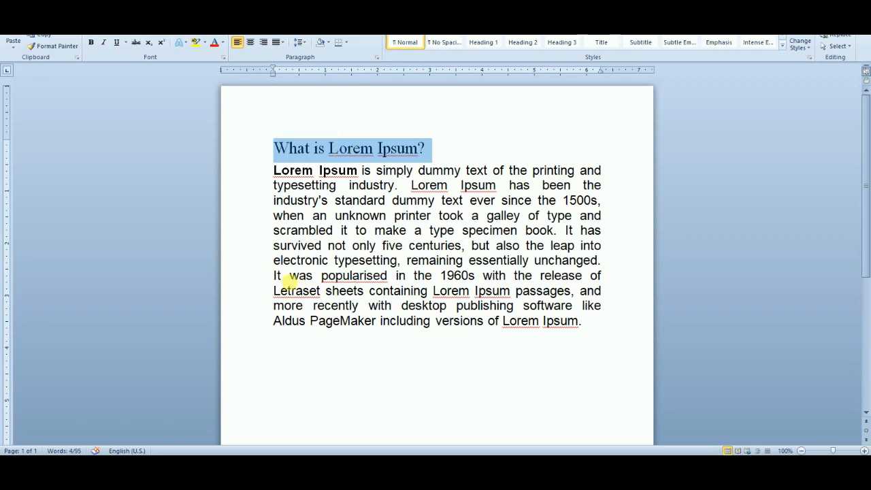
click(138, 471)
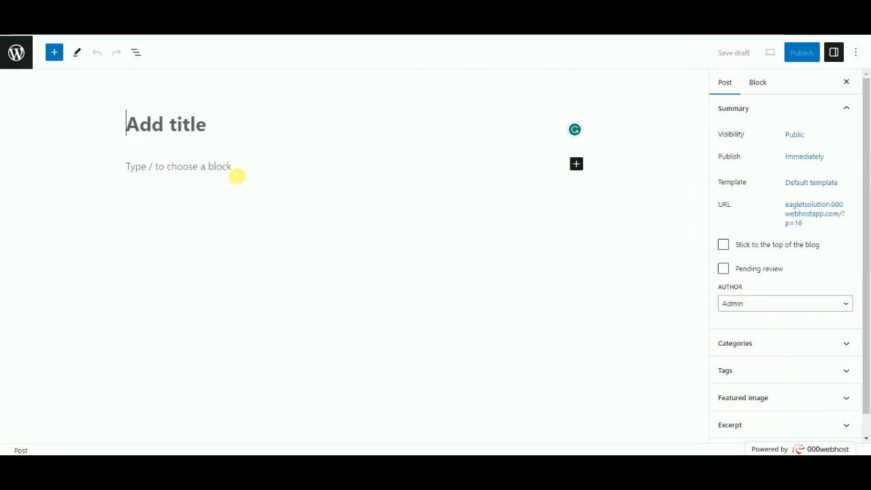
key(ctrl+v)
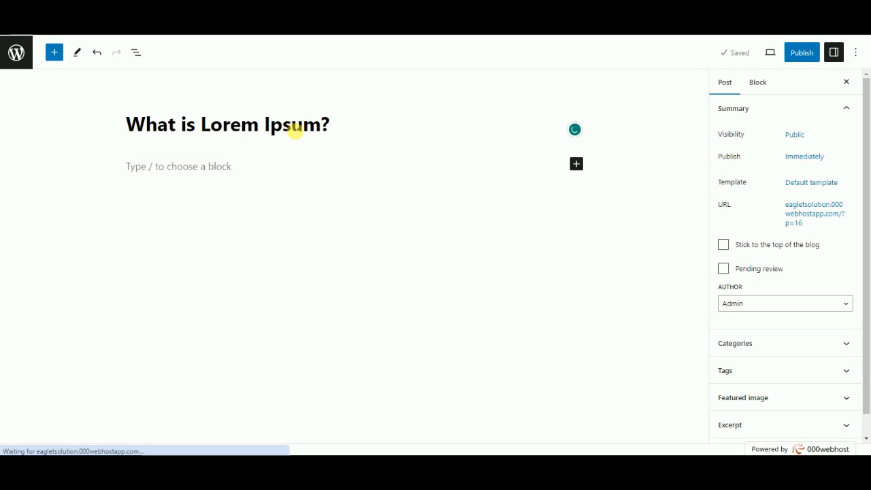
click(335, 130)
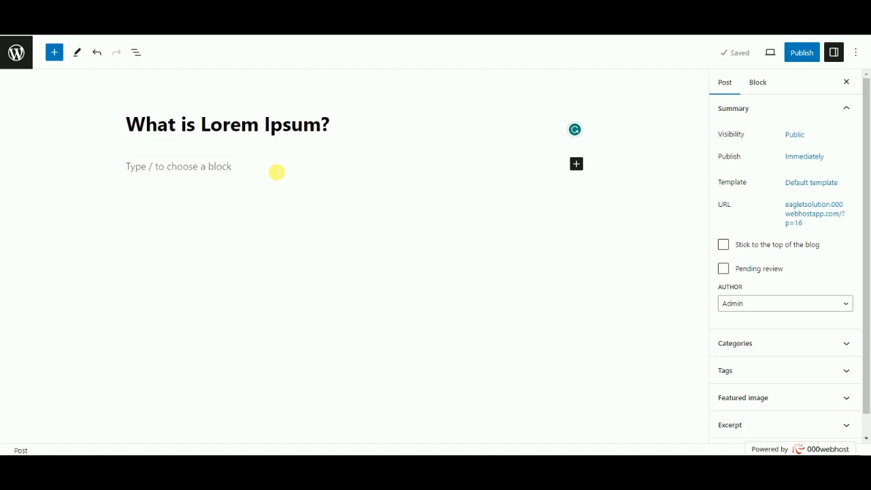
Step: Copy the Lorem Ipsum body paragraph from the Word document and paste it into the post's first paragraph block
click(229, 167)
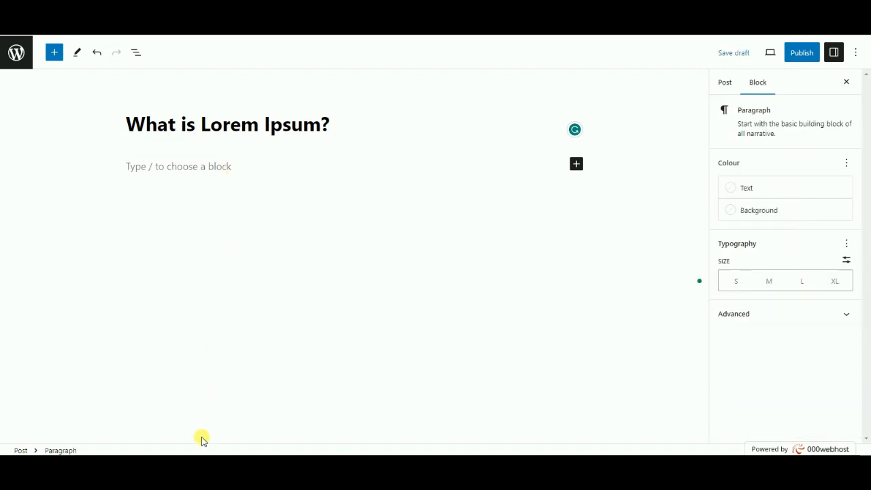
click(208, 464)
drag(583, 324, 273, 170)
key(ctrl+c)
click(189, 465)
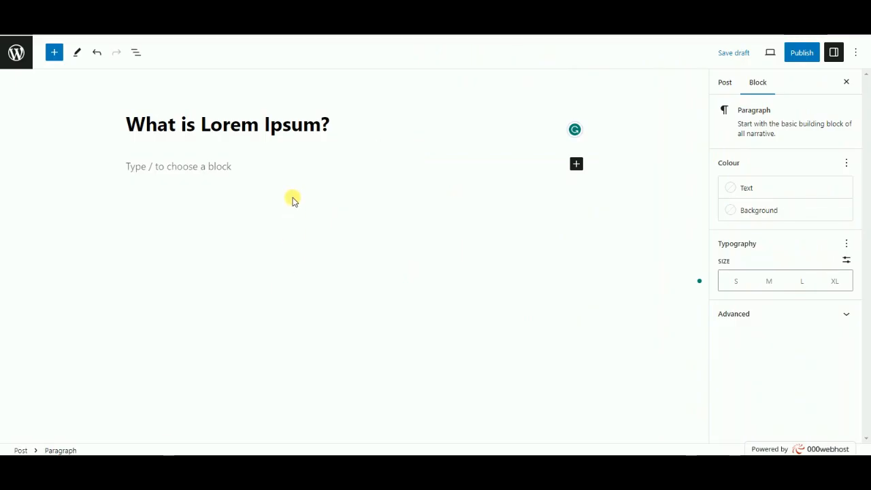
key(ctrl+v)
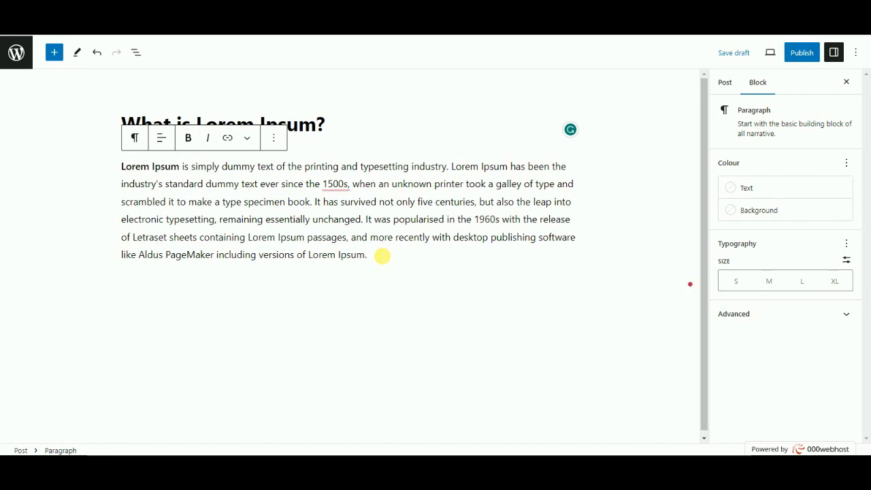
Step: Paste the Lorem Ipsum paragraph into two more blocks below the first, and append another copy to the last block
key(Return)
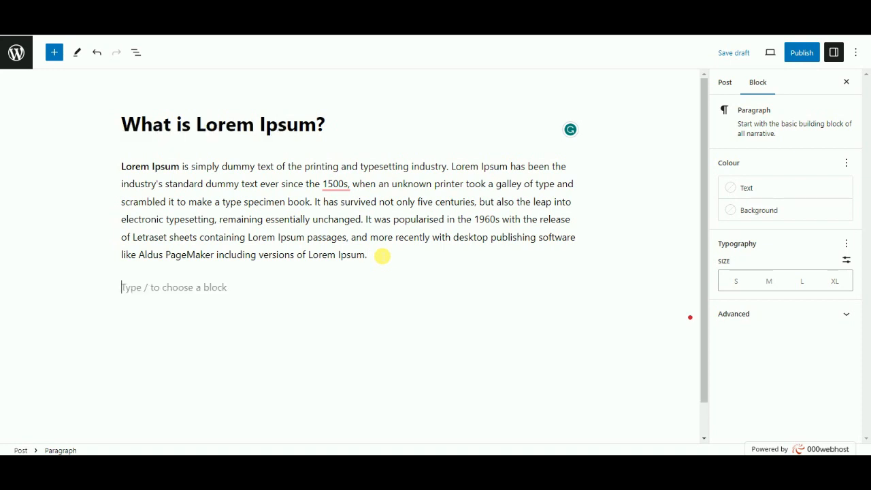
key(ctrl+v)
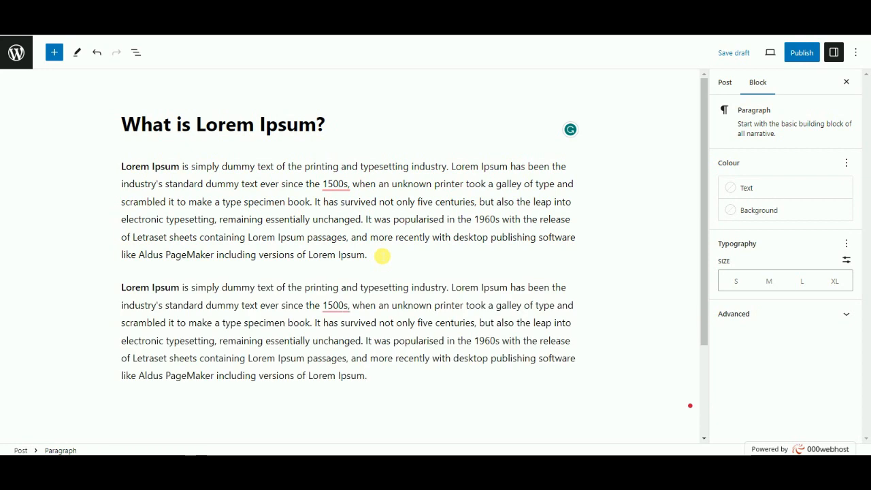
key(Return)
key(ctrl+c)
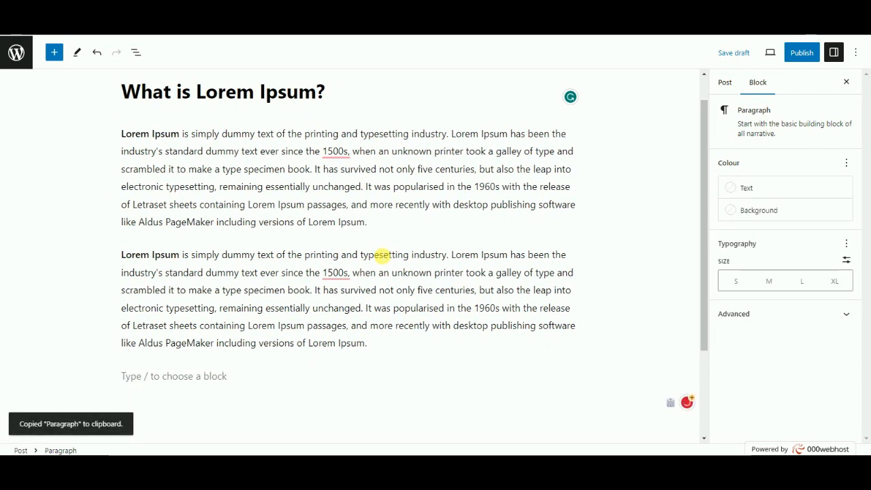
key(ctrl+z)
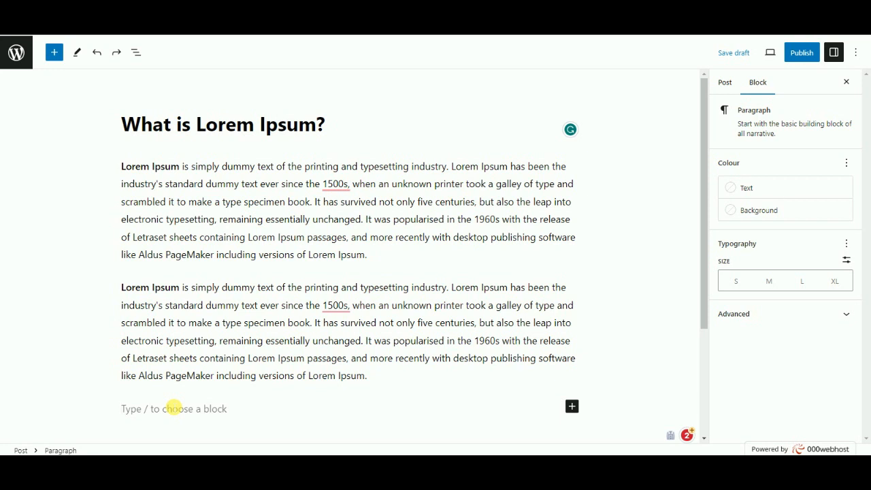
key(ctrl+v)
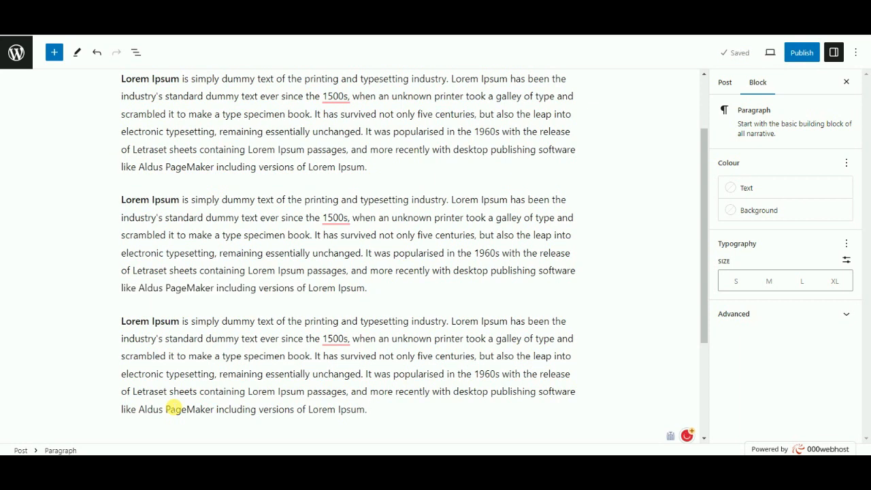
key(ctrl+v)
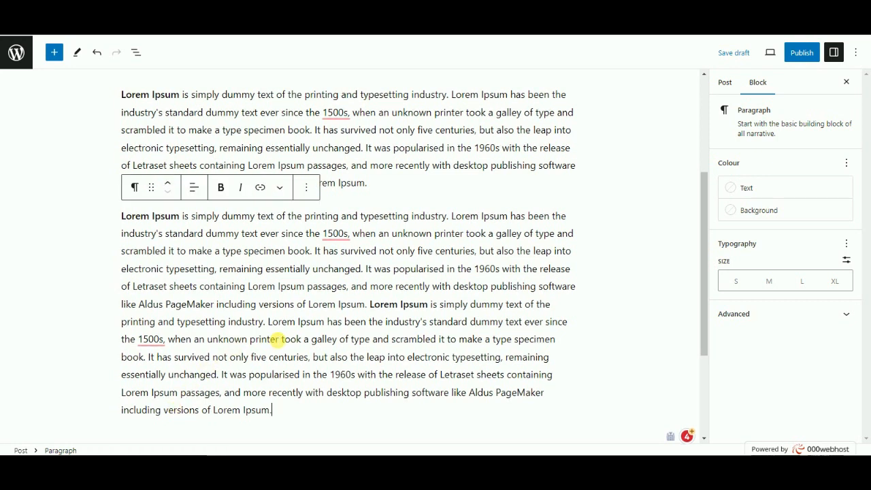
scroll(275, 338, up, 3)
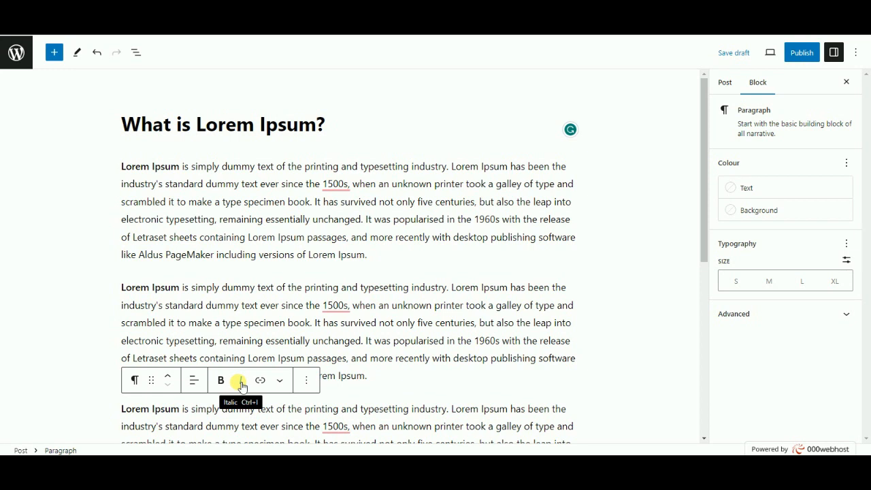
click(283, 382)
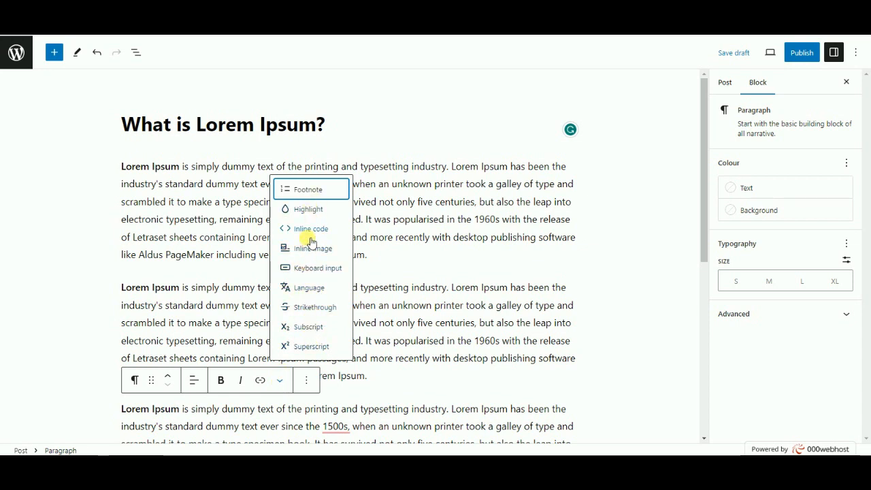
click(310, 382)
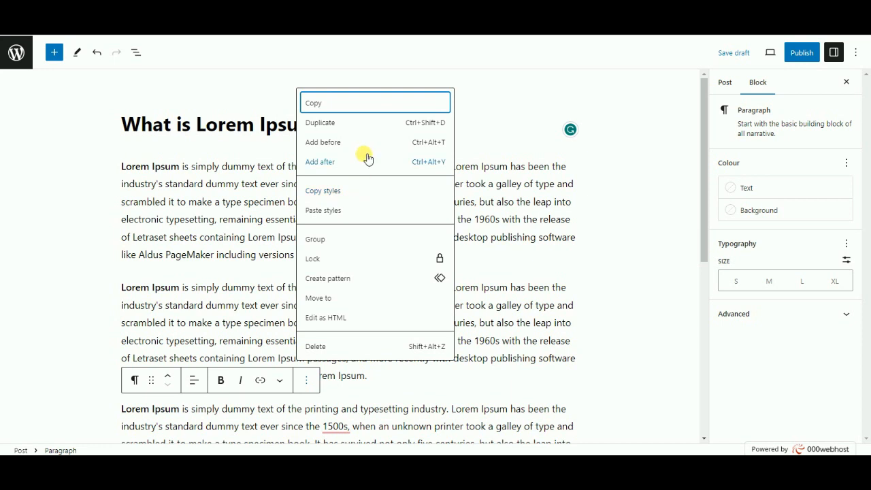
click(306, 366)
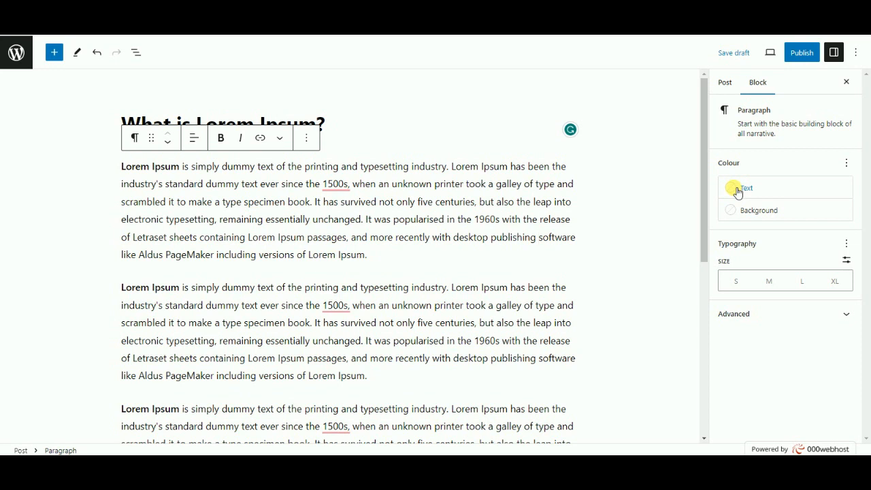
Step: Set the text colour of the post's first paragraph to Pale pink (#F78DA7)
click(737, 193)
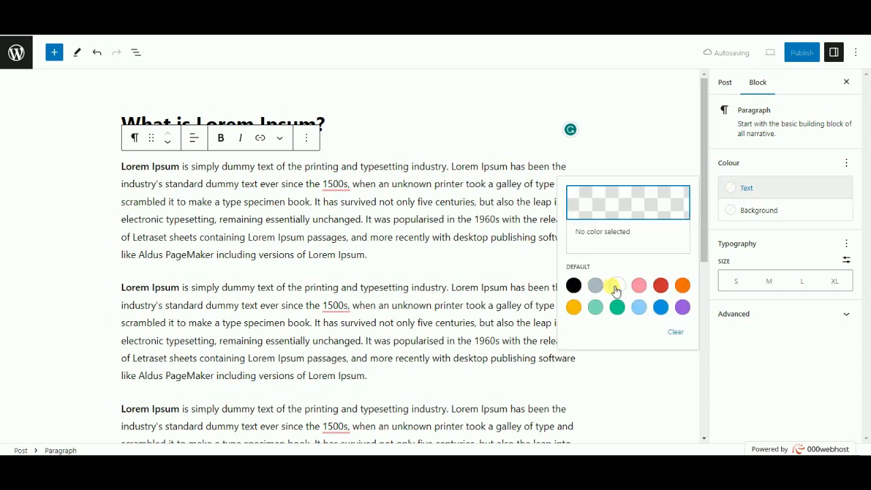
click(640, 285)
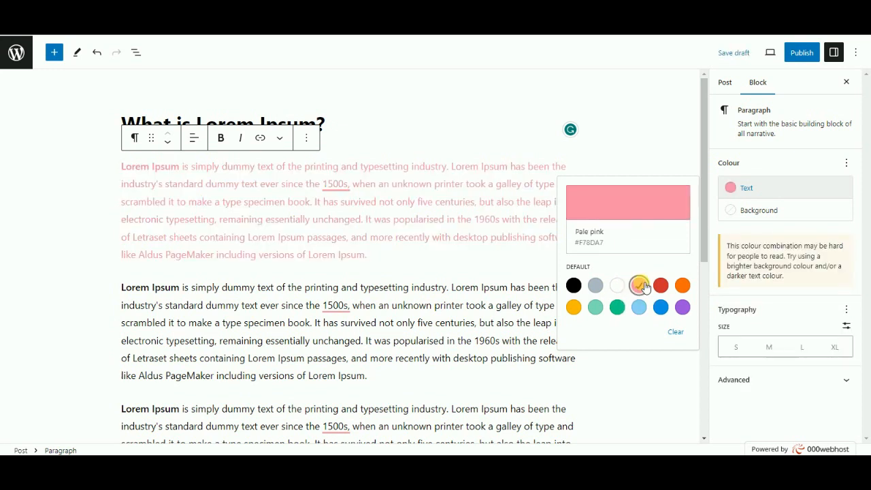
Step: Set the first paragraph's text colour to Vivid red (#CF2E2E) and its solid background to Black (#000000), trying Luminous vivid orange (#FF6900) along the way
click(667, 289)
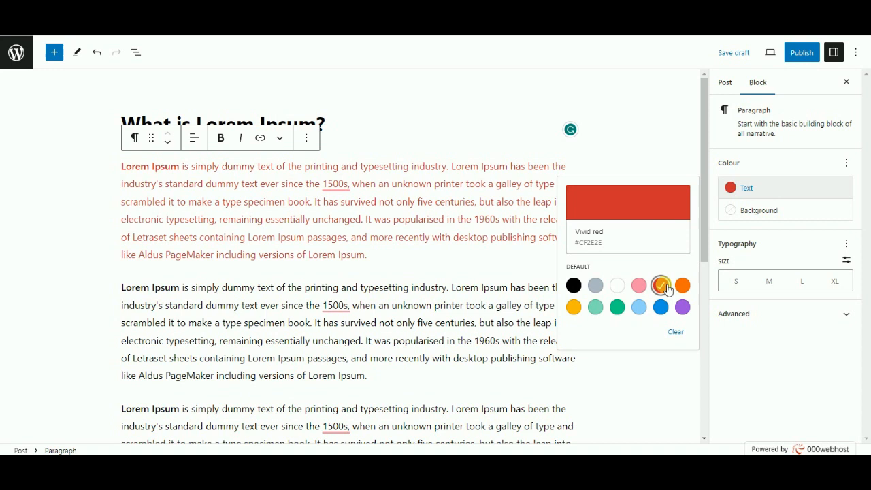
click(735, 217)
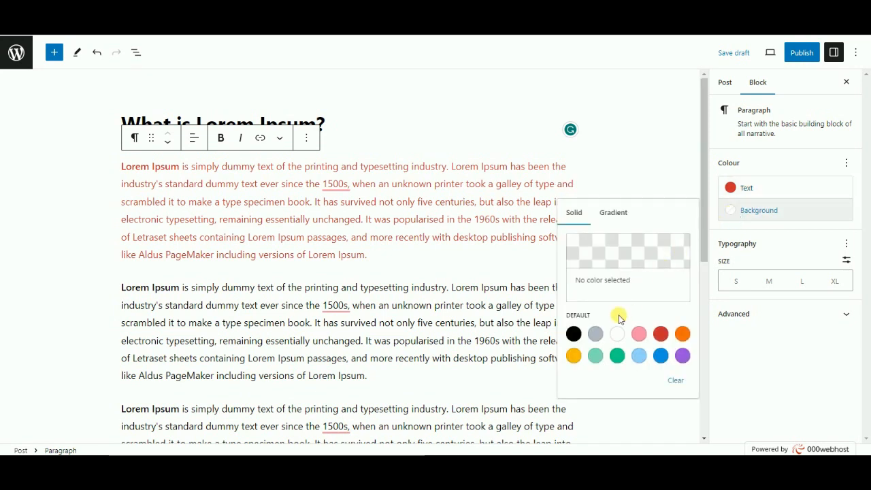
click(577, 337)
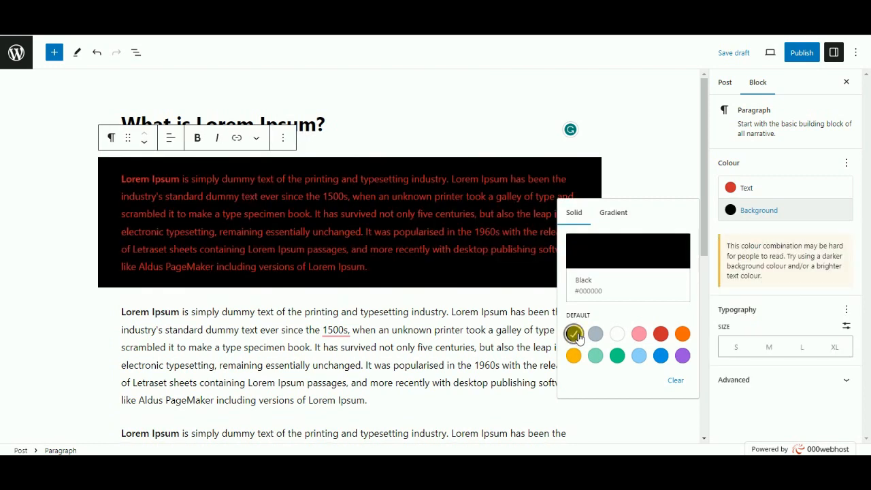
click(638, 333)
click(682, 333)
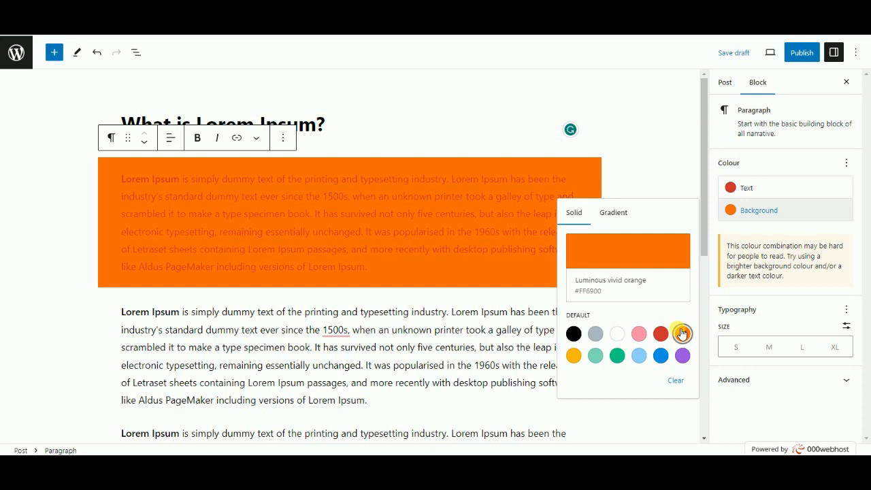
click(574, 334)
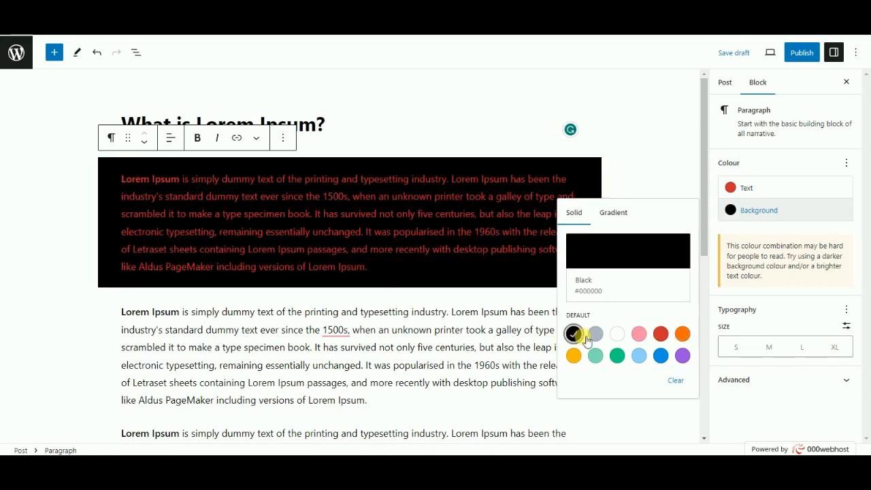
Step: Give the first paragraph the preset dark-to-bright blue linear gradient background at 135°
click(619, 217)
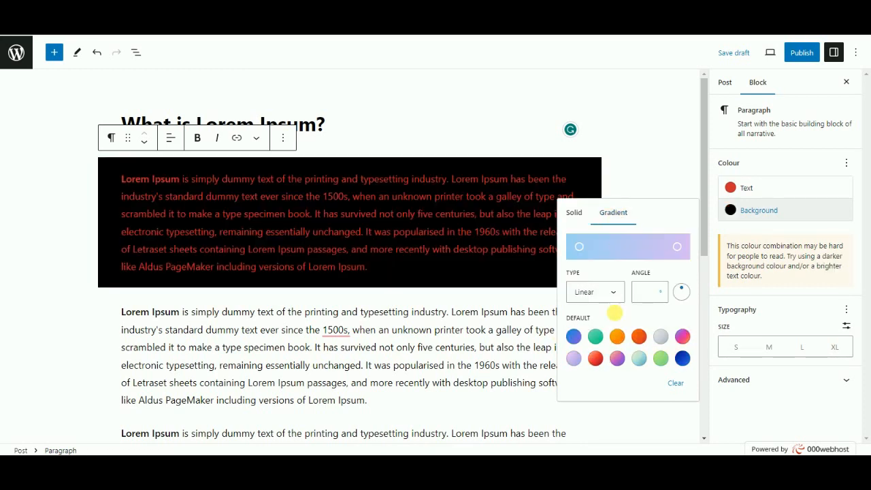
click(617, 336)
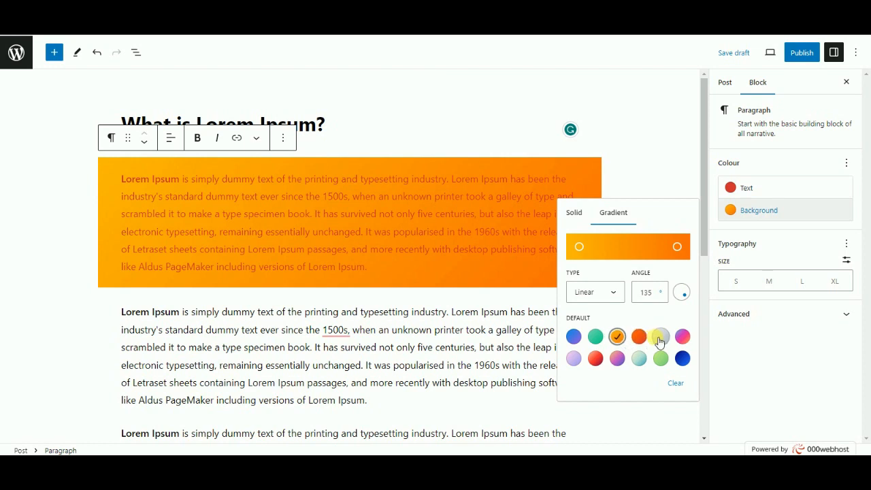
click(683, 359)
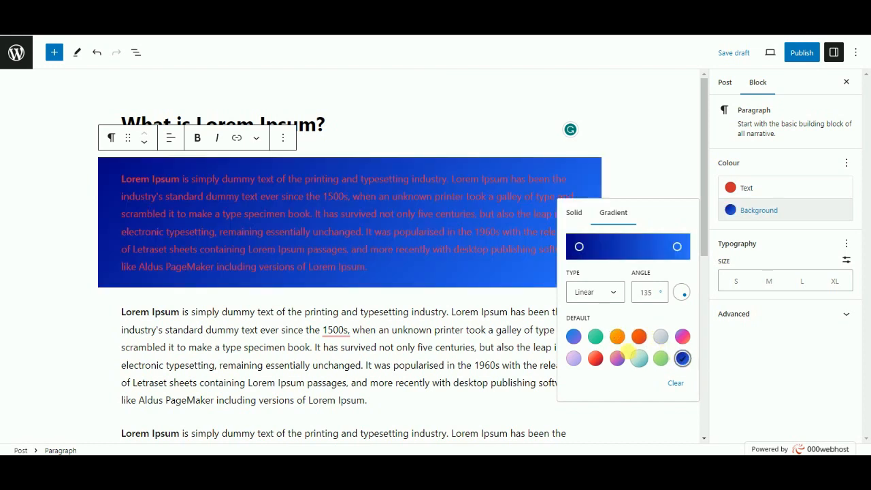
Step: Set the first paragraph's text colour to White (#FFFFFF) and its font size to Medium
click(738, 195)
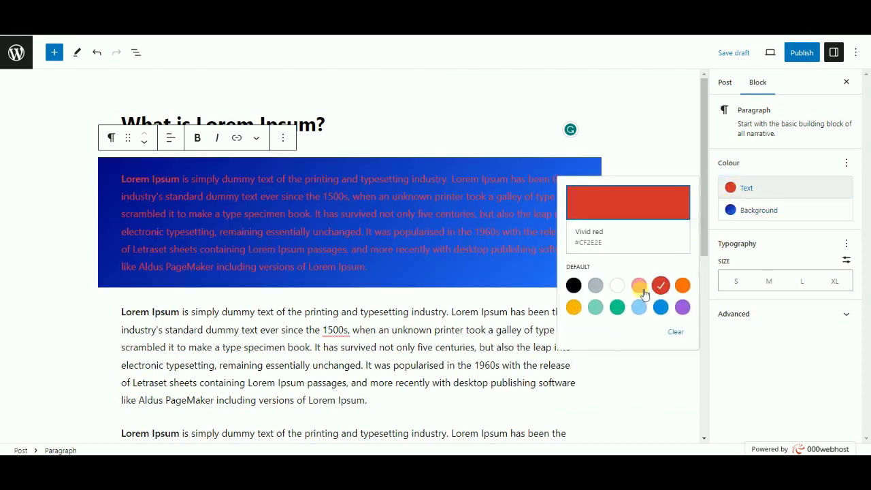
click(619, 287)
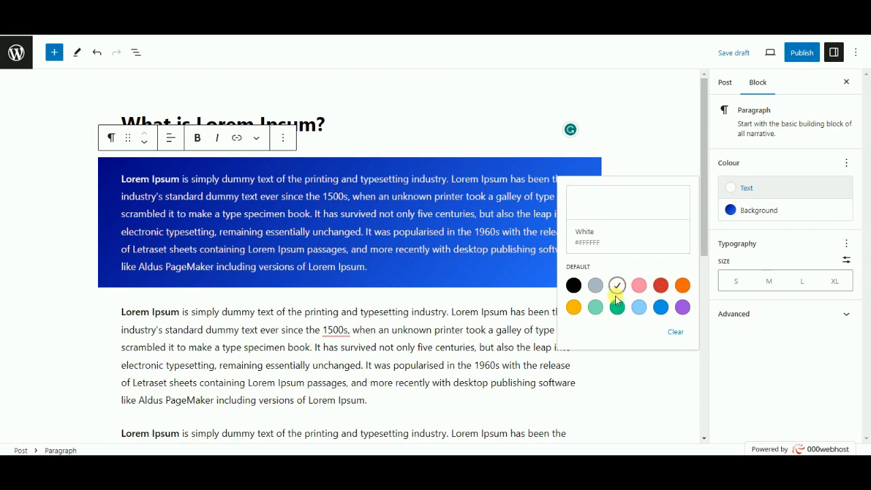
click(766, 284)
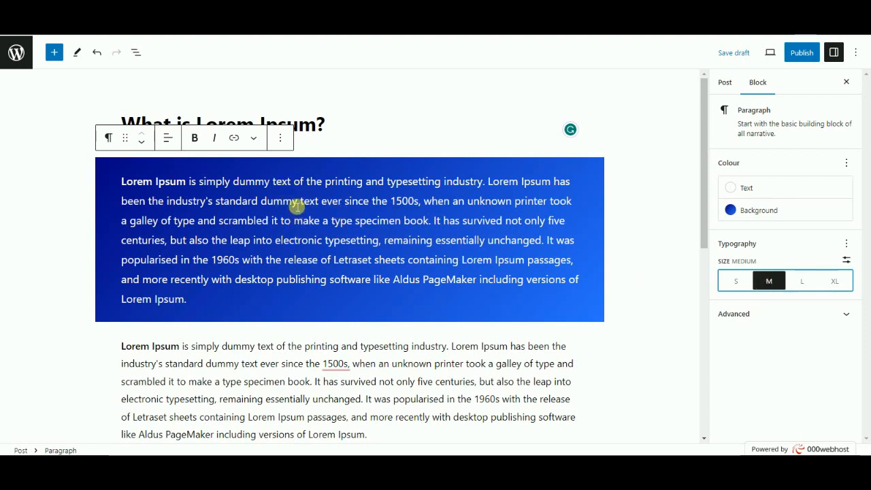
click(758, 317)
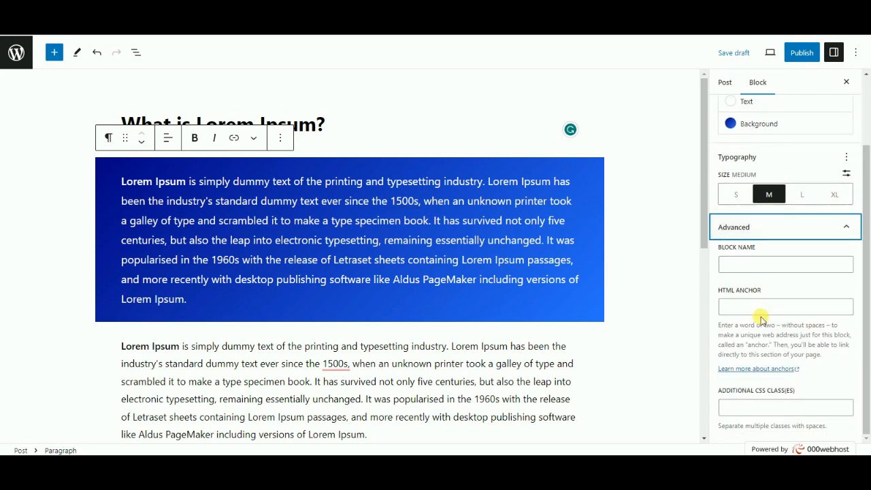
scroll(761, 319, up, 2)
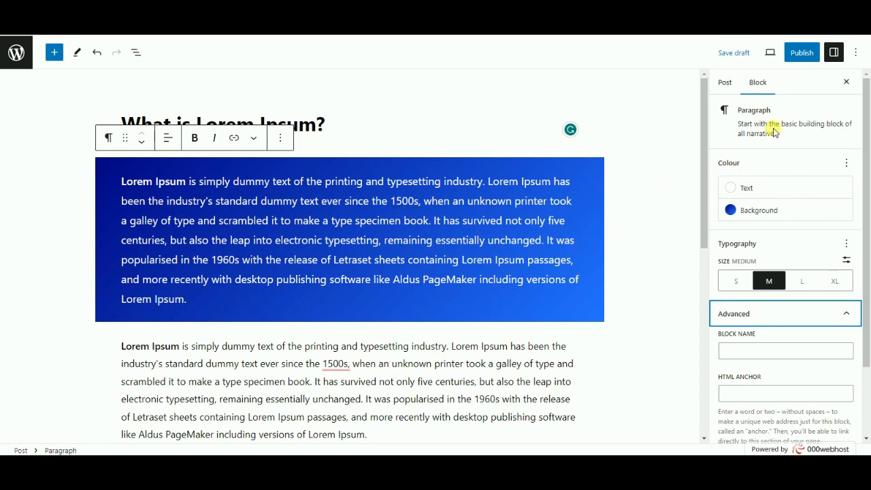
Step: Publish the post immediately with public visibility
click(802, 52)
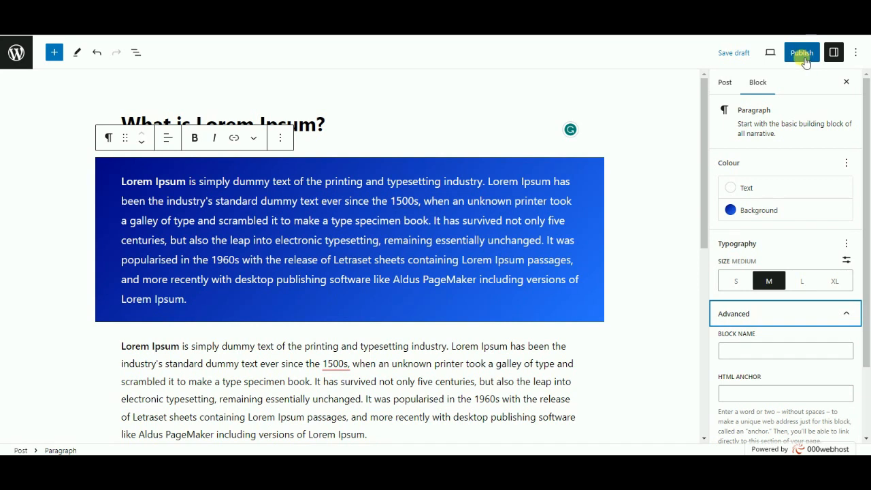
click(803, 60)
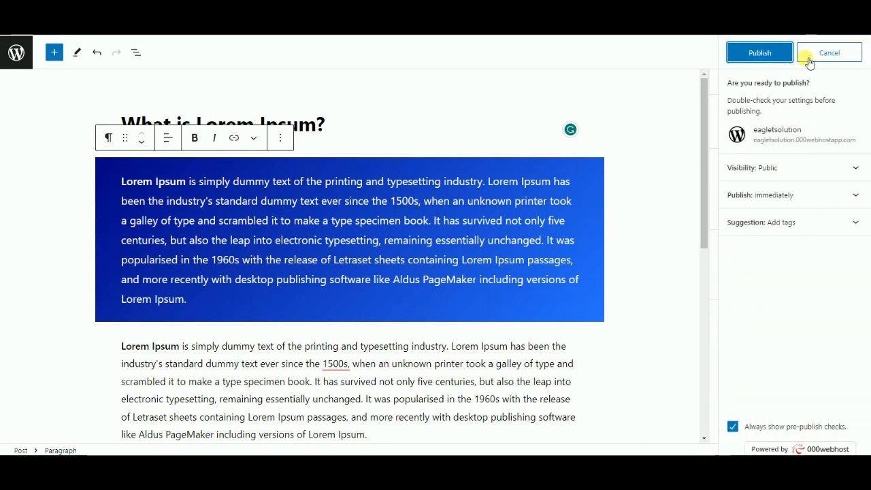
click(765, 60)
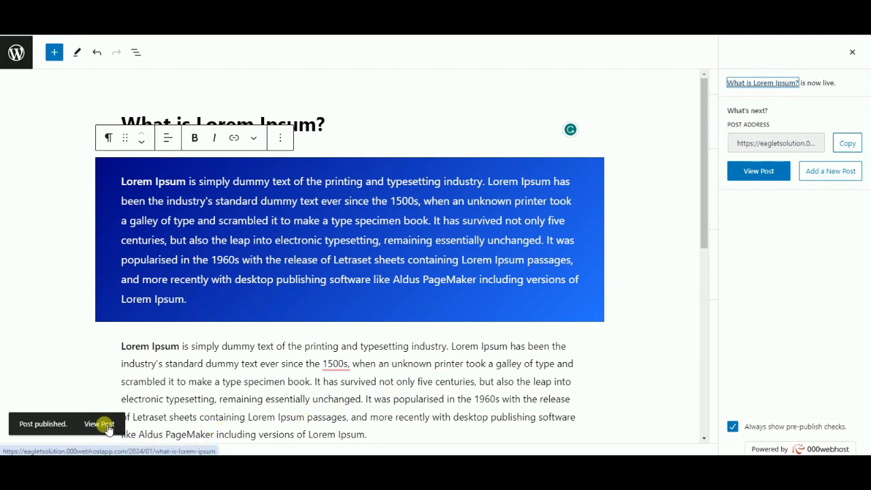
Step: Open the published post in a new browser tab, copy its address, and review how its paragraphs are laid out on the live page
right_click(107, 427)
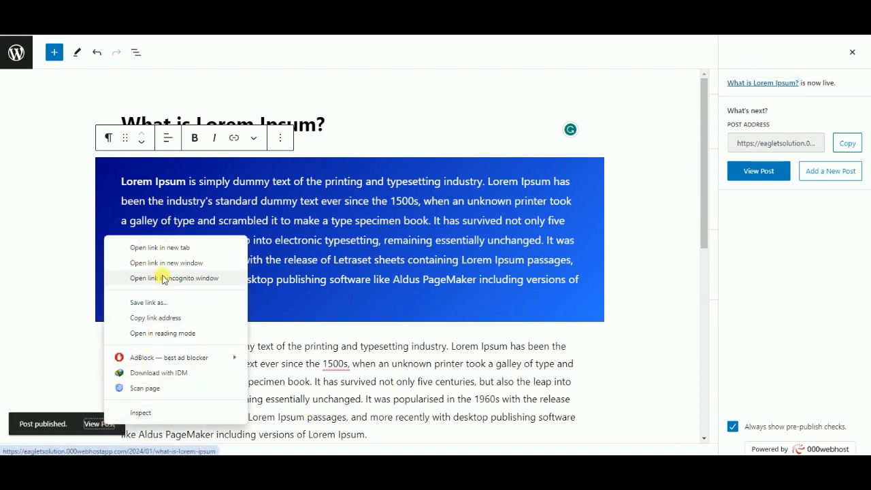
click(170, 253)
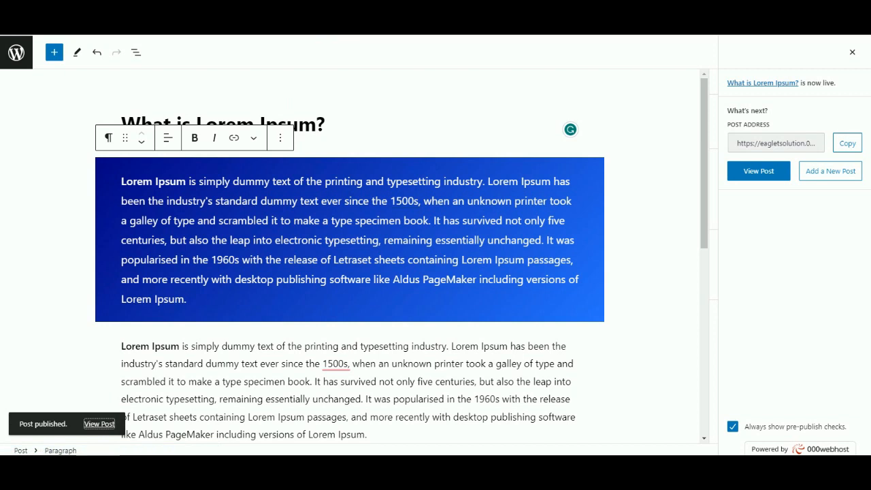
click(847, 144)
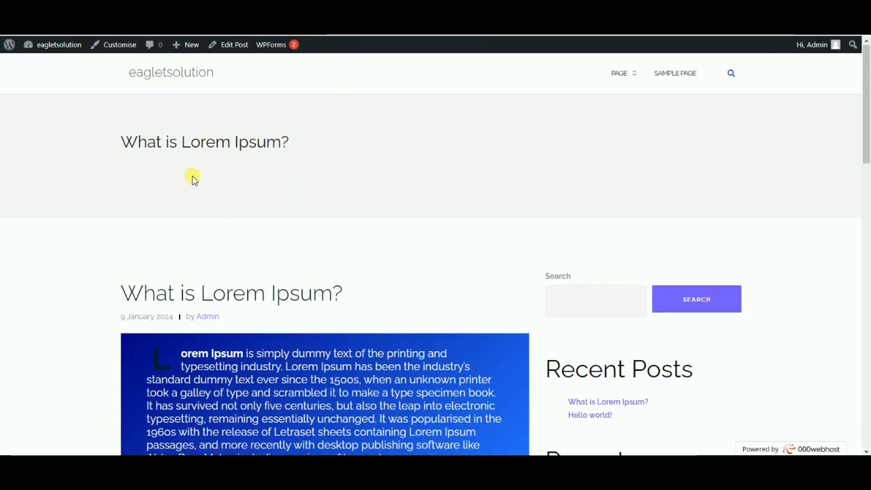
scroll(193, 178, down, 5)
scroll(195, 179, down, 3)
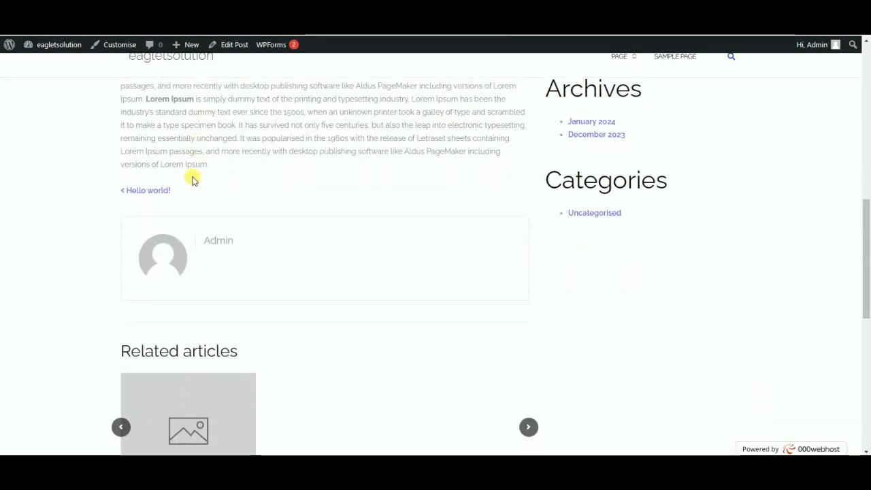
scroll(194, 178, up, 3)
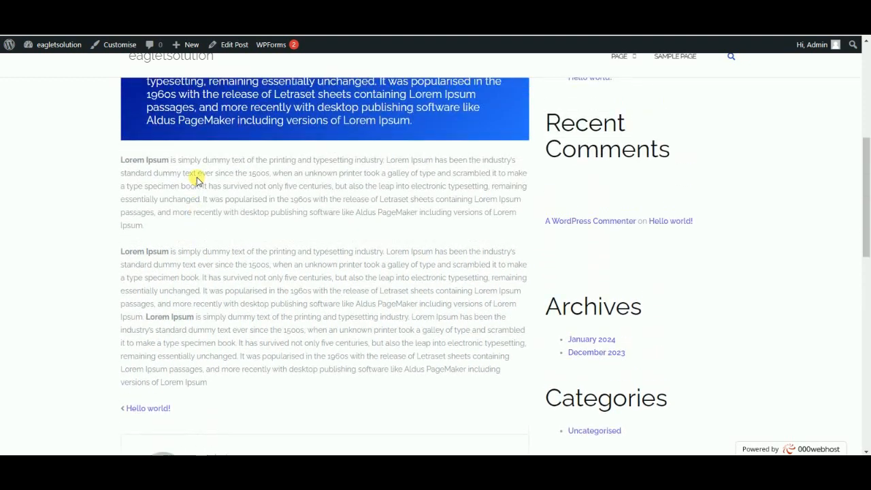
scroll(201, 180, up, 2)
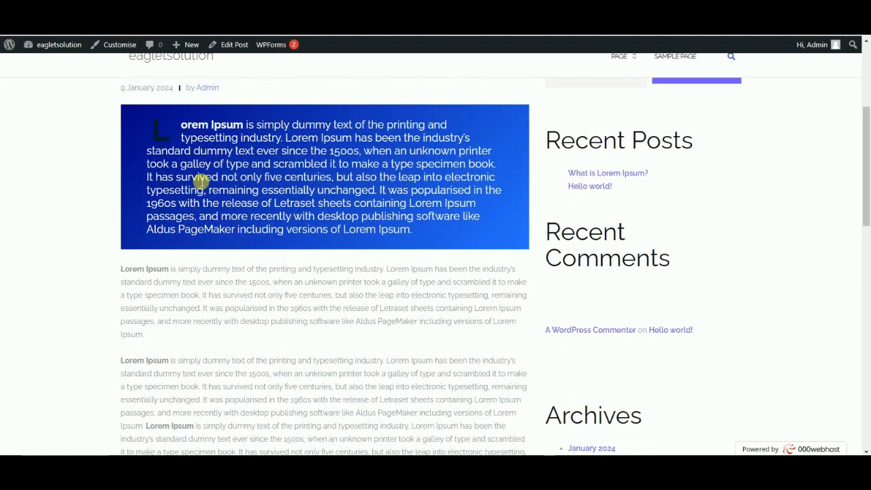
scroll(201, 180, up, 4)
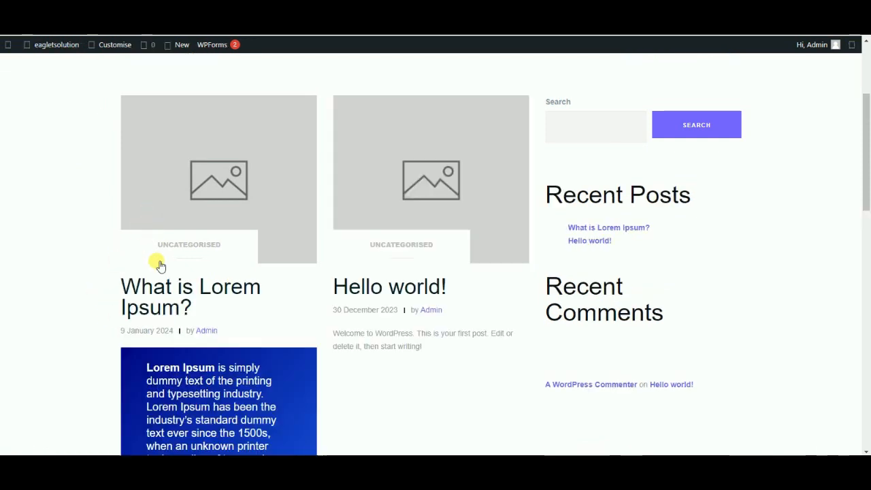
Step: Check how the "What is Lorem Ipsum?" card, its excerpt and its image placeholder appear on the site's blog listing
scroll(192, 293, down, 2)
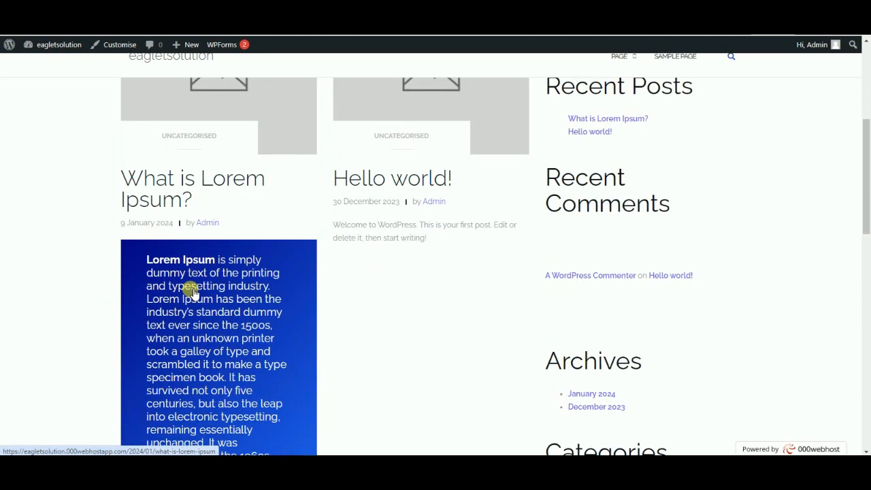
scroll(184, 218, down, 3)
scroll(185, 319, up, 1)
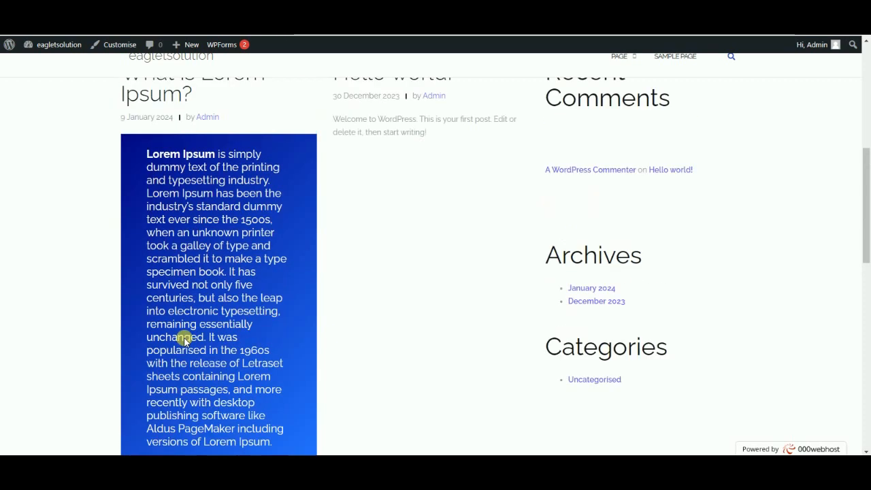
scroll(184, 338, up, 2)
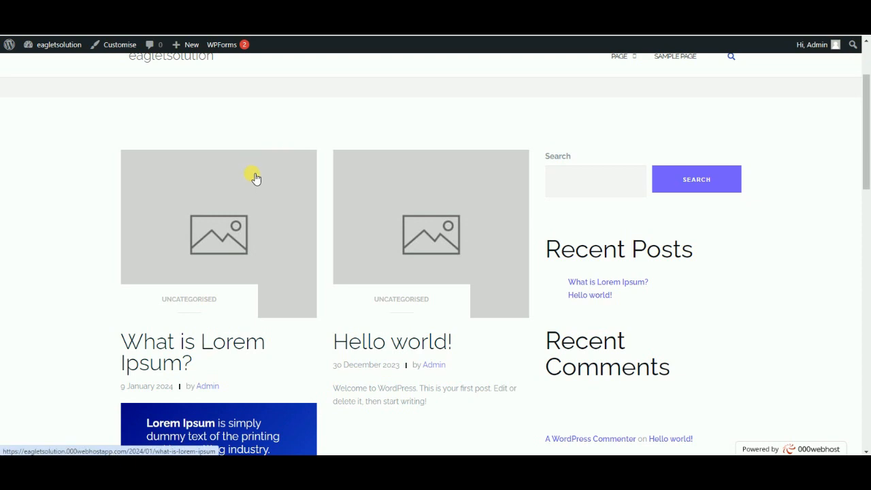
click(262, 250)
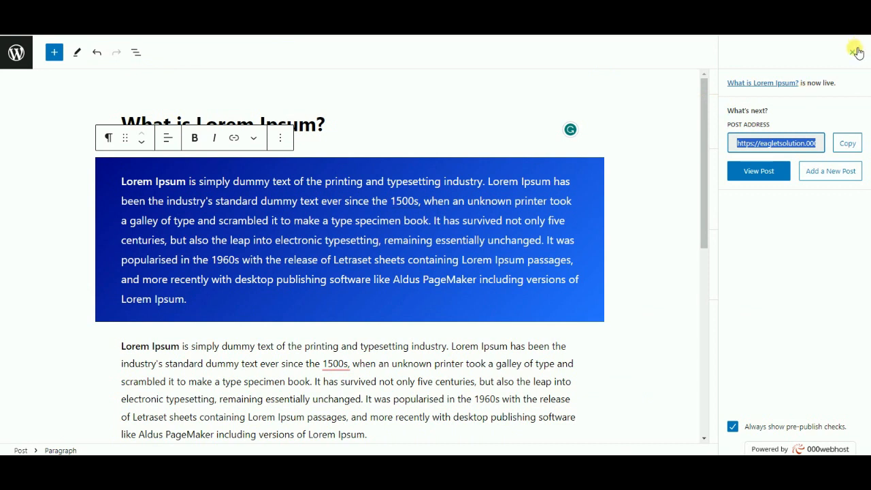
Step: Return to the post editor, dismiss the post-publish details, and show the post-level settings around Featured image
click(855, 52)
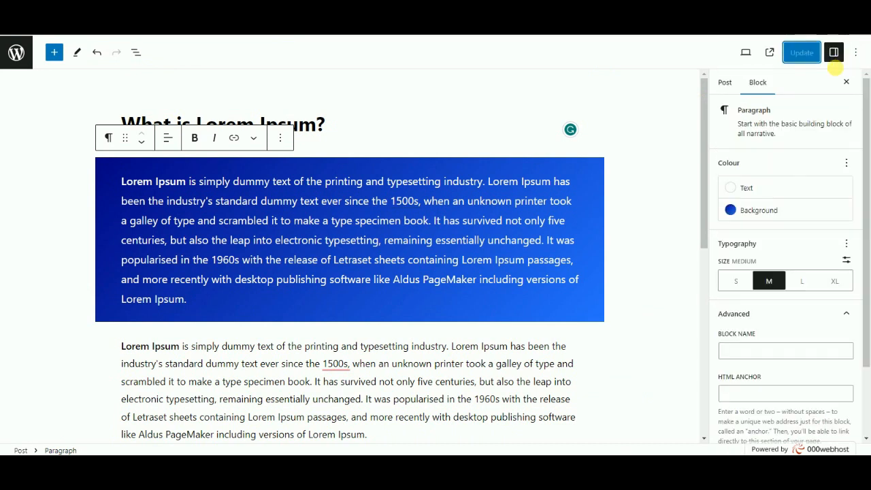
click(729, 82)
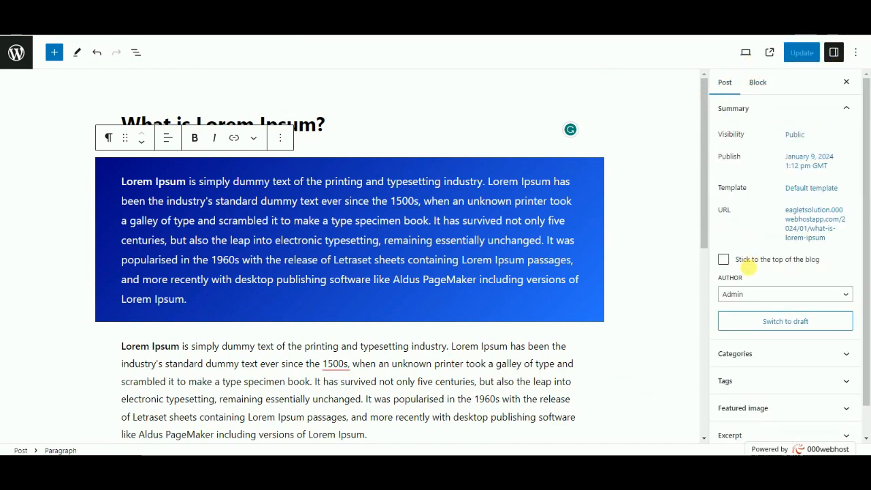
scroll(749, 265, down, 1)
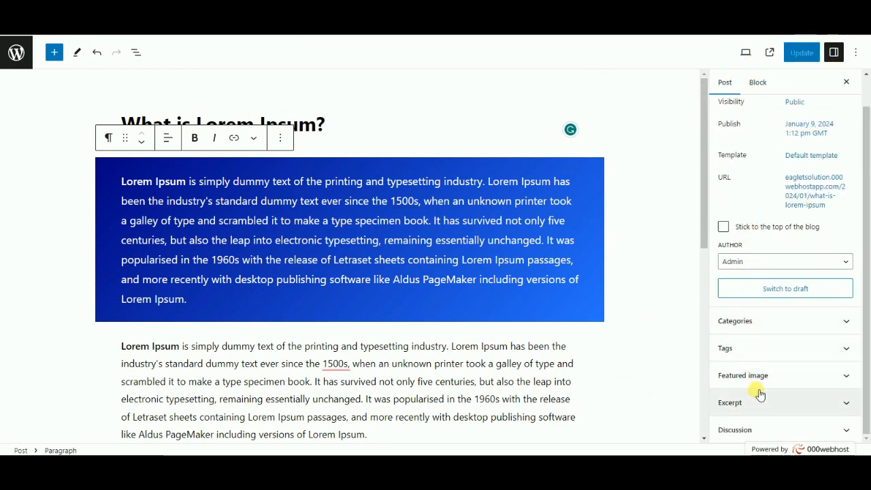